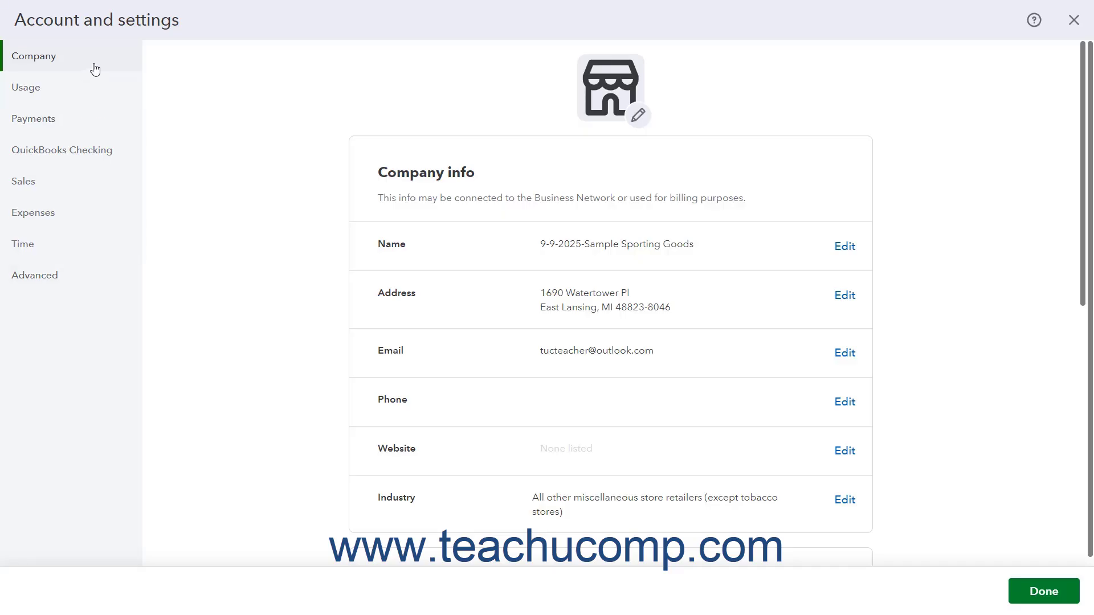
Check the plan's usage limits, then return to the company settings and browse them
left_click(97, 93)
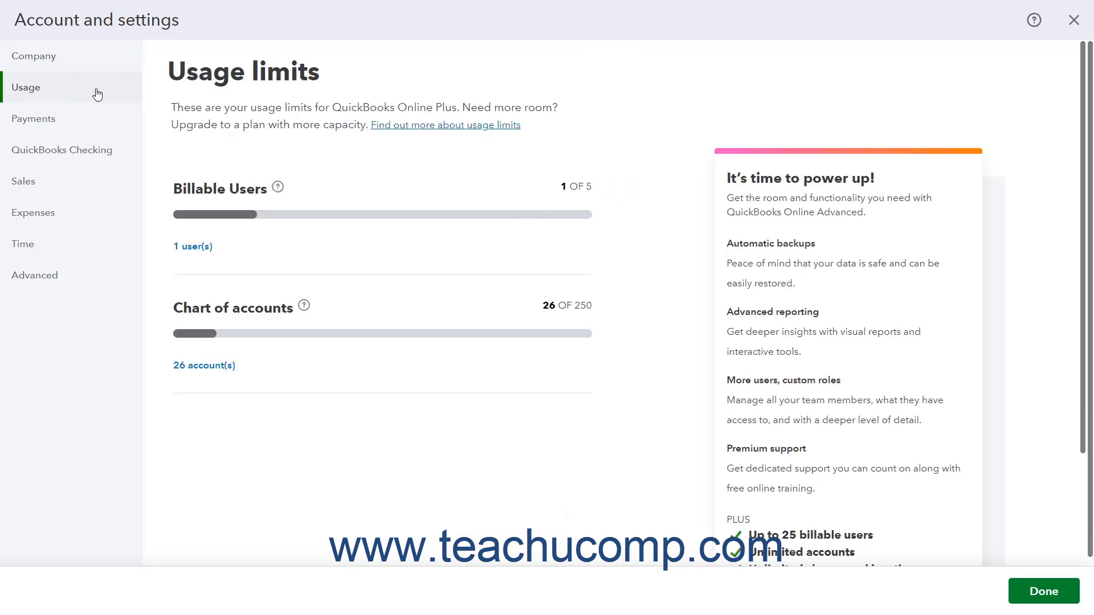
left_click(99, 69)
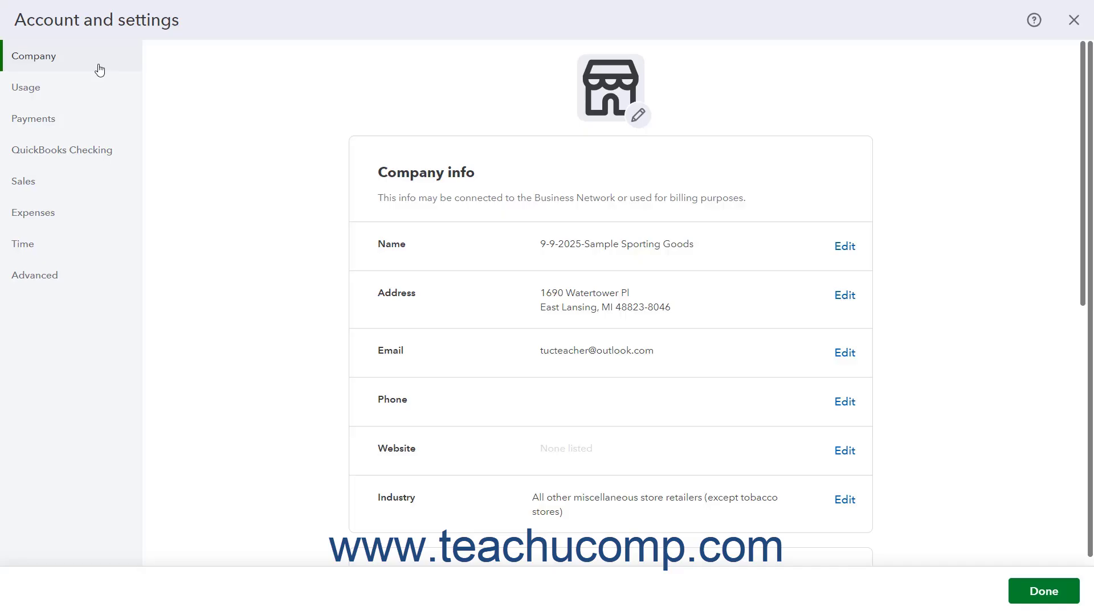
scroll(349, 210, "down", 3)
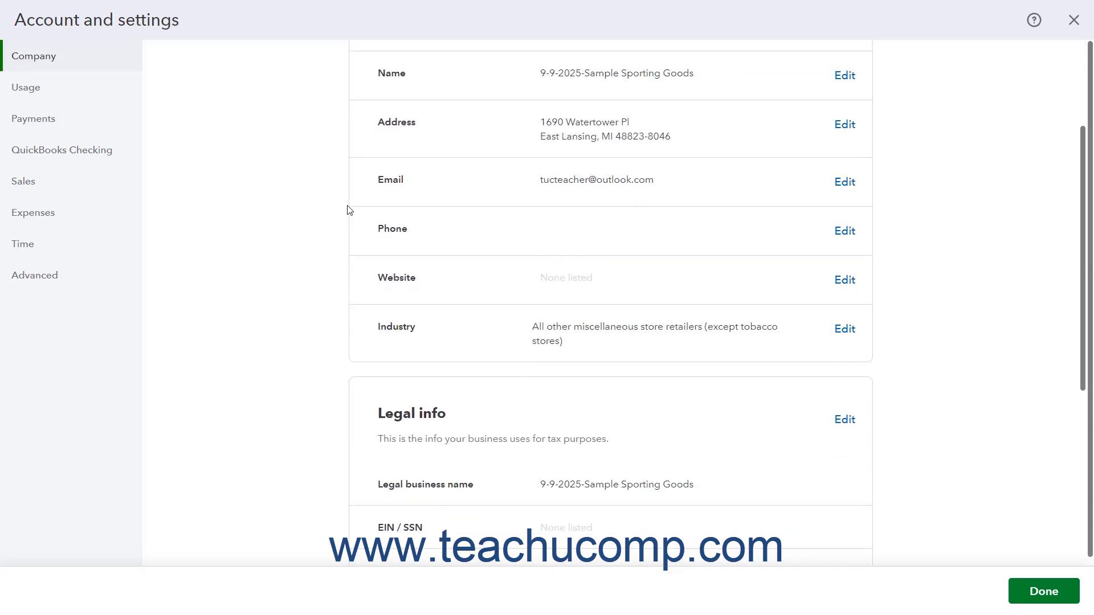
scroll(349, 209, "down", 4)
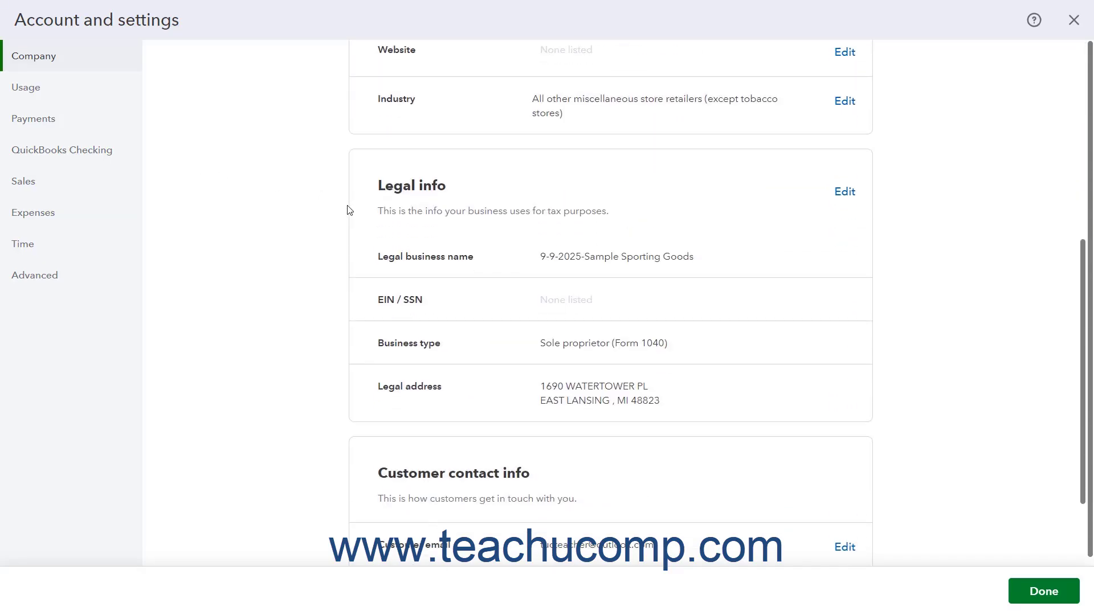
scroll(349, 209, "down", 3)
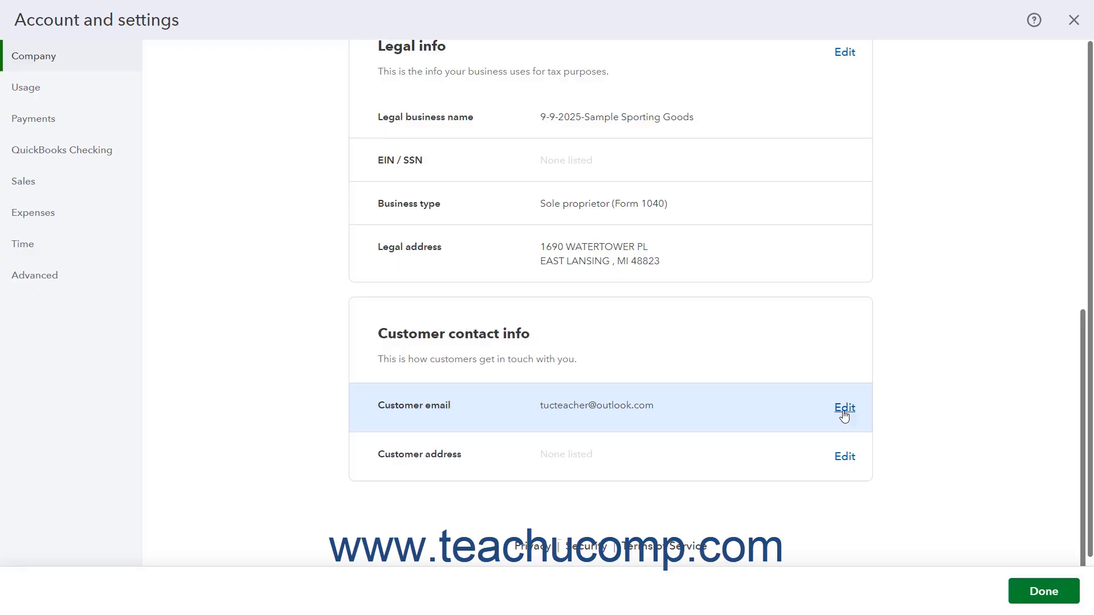
scroll(844, 415, "up", 10)
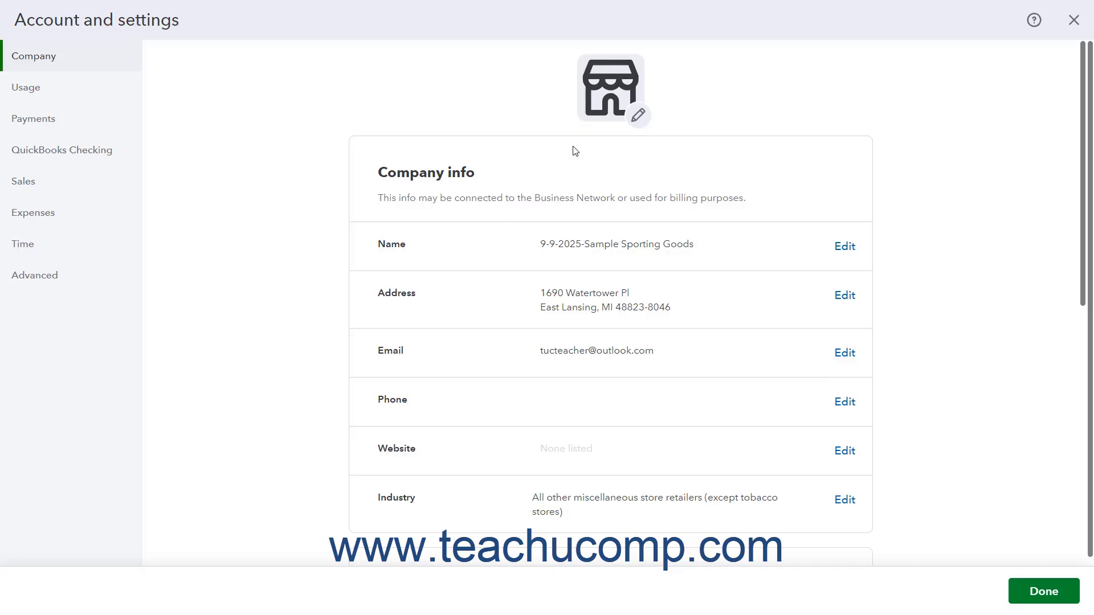
Upload SampleSportingGoods-AltLogo.jpg from the QBImages folder as the company logo
left_click(637, 117)
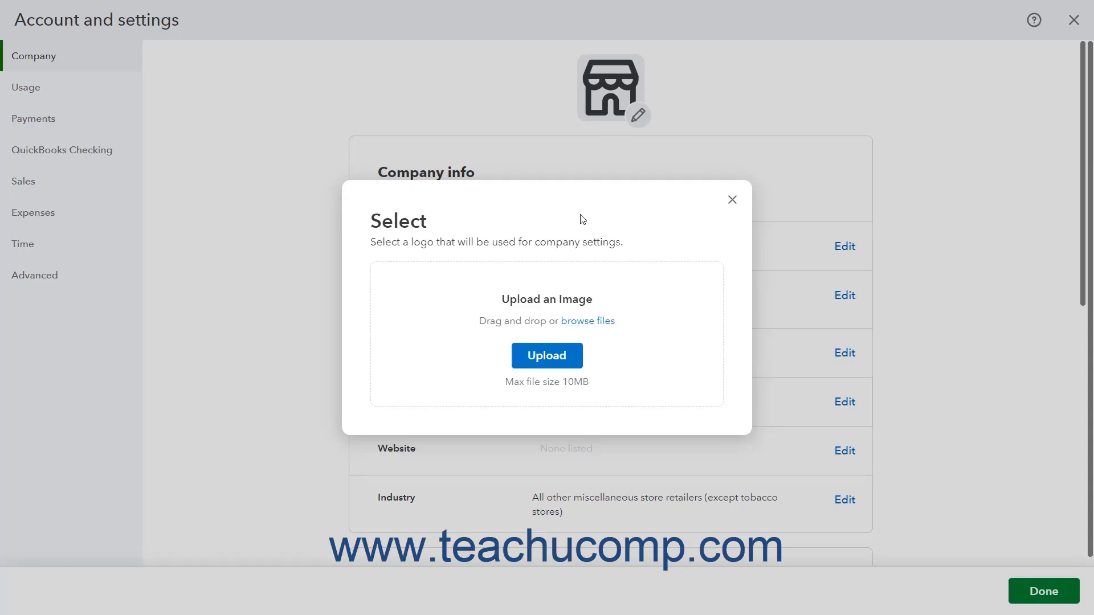
left_click(547, 356)
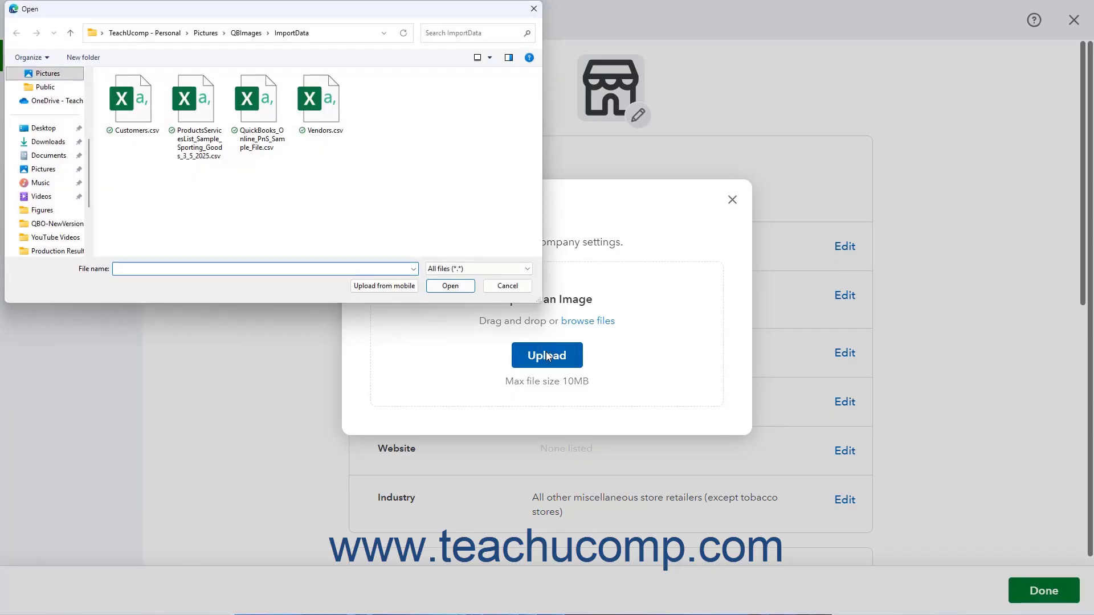
left_click(239, 33)
scroll(277, 142, "down", 3)
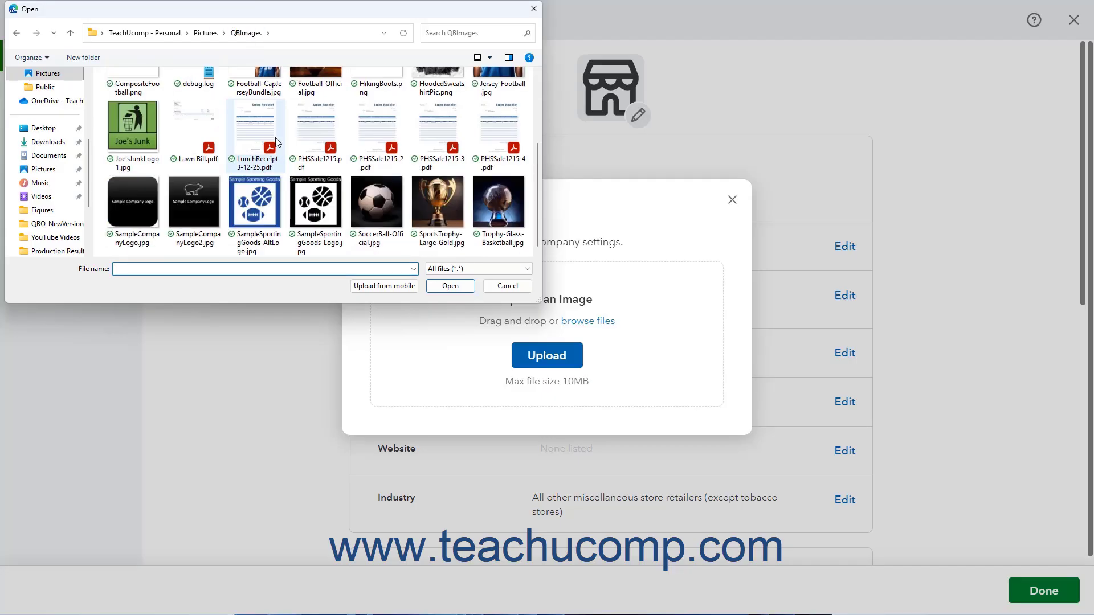
left_click(258, 196)
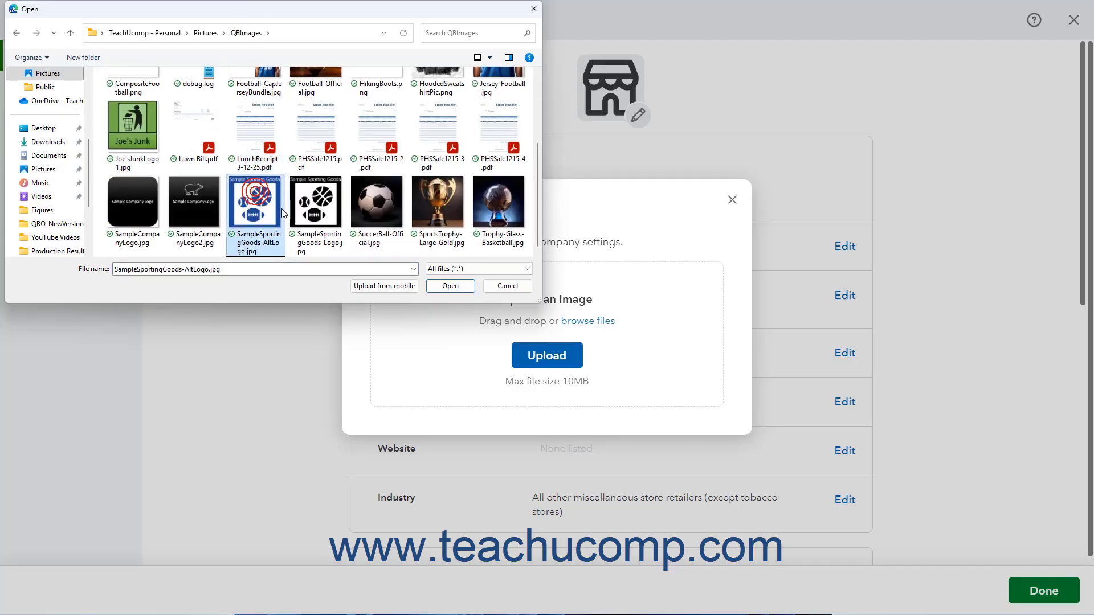
left_click(434, 284)
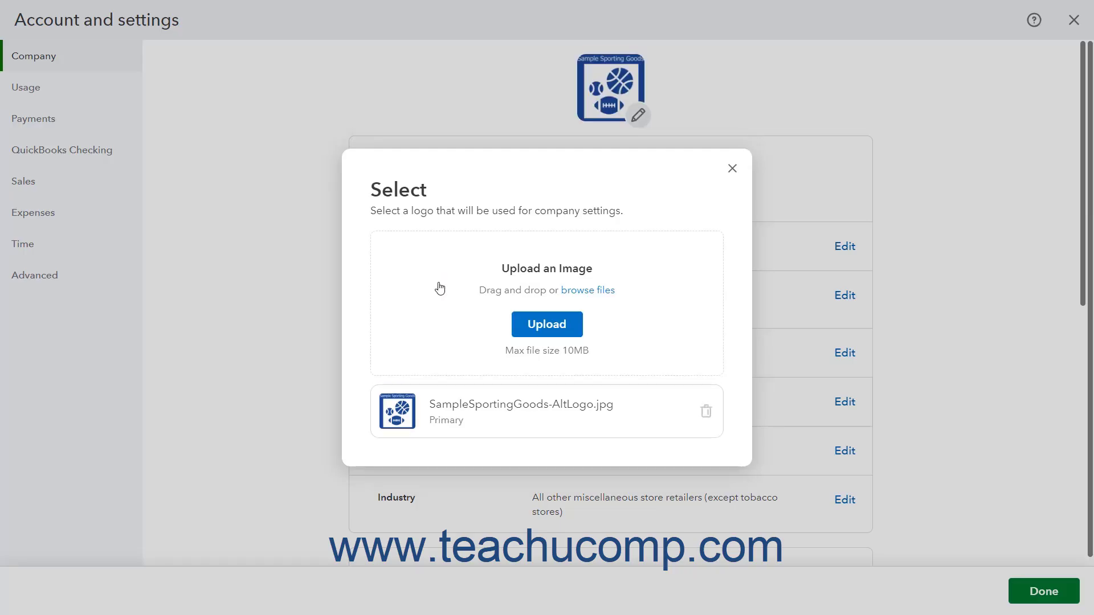
Upload SampleSportingGoods-Logo.jpg as an additional company logo
left_click(528, 320)
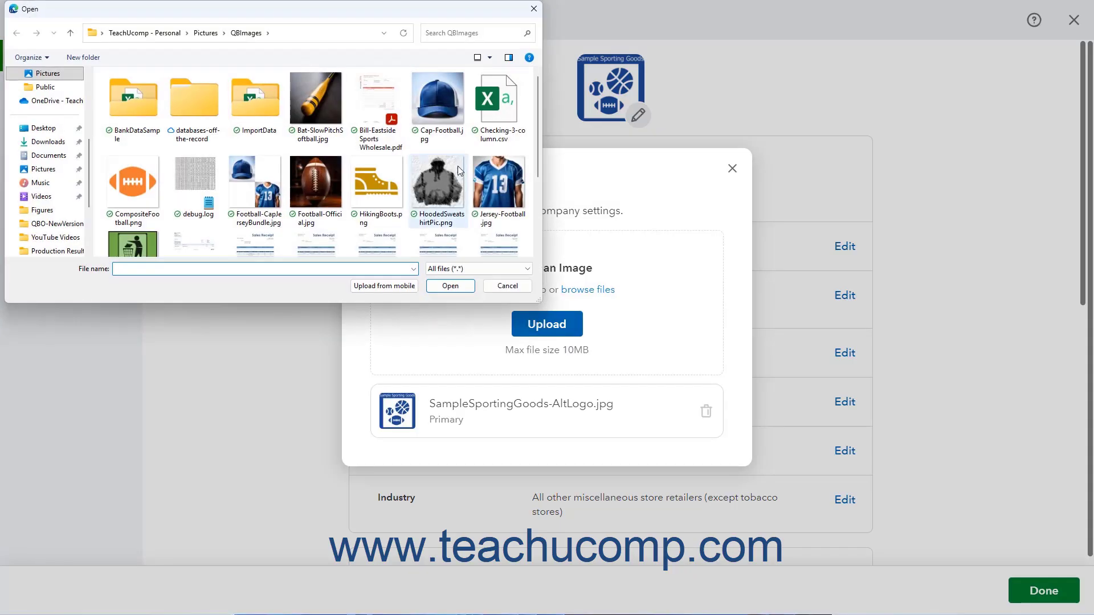
scroll(453, 167, "down", 2)
left_click(318, 197)
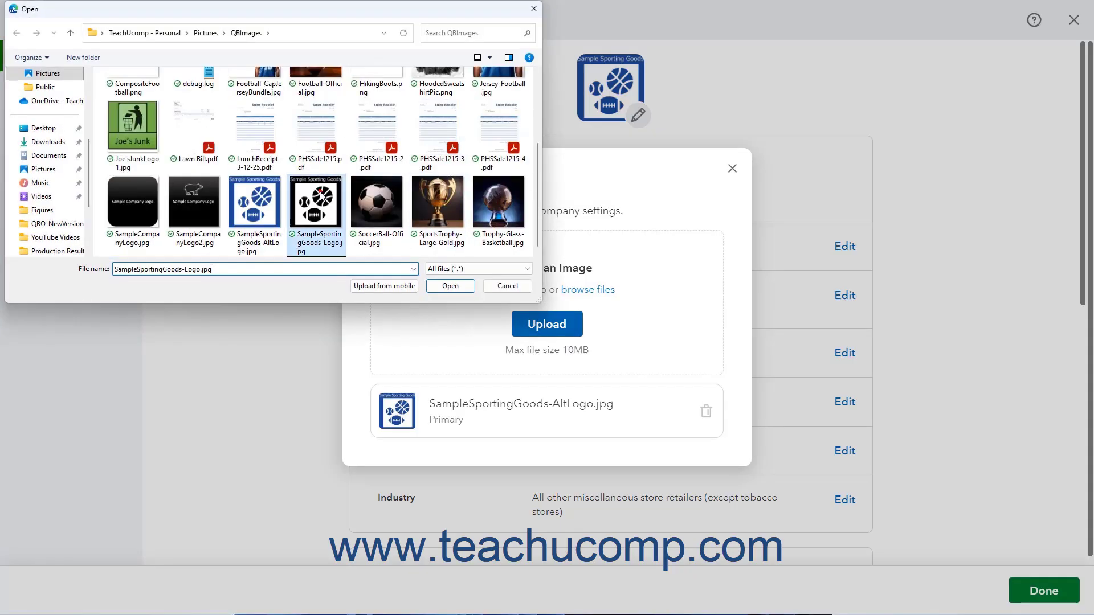
left_click(443, 285)
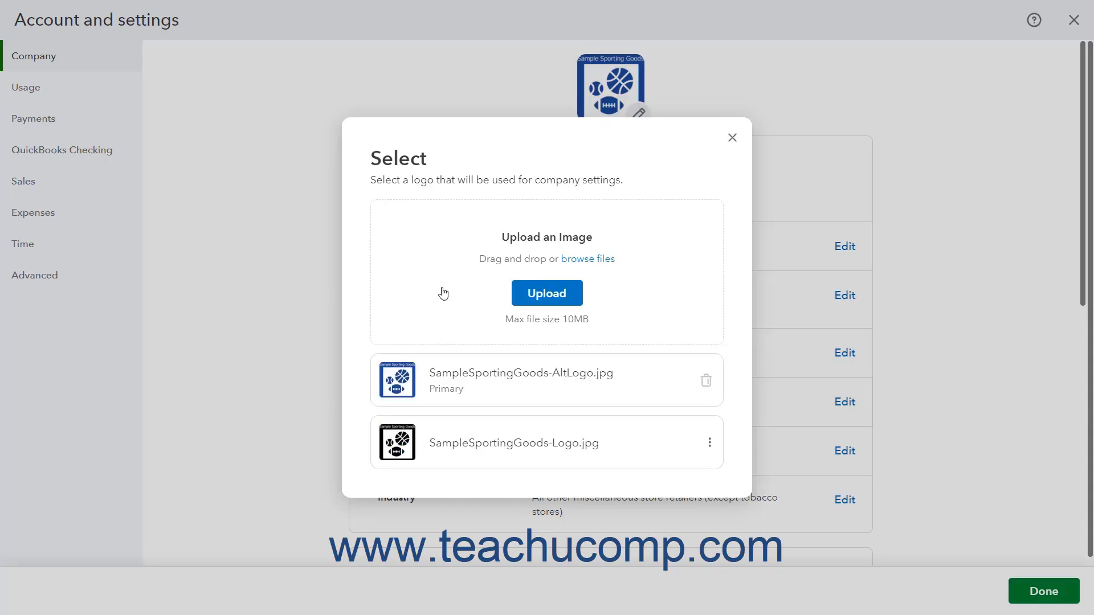
Make SampleSportingGoods-Logo.jpg the primary logo and delete SampleSportingGoods-AltLogo.jpg
left_click(709, 444)
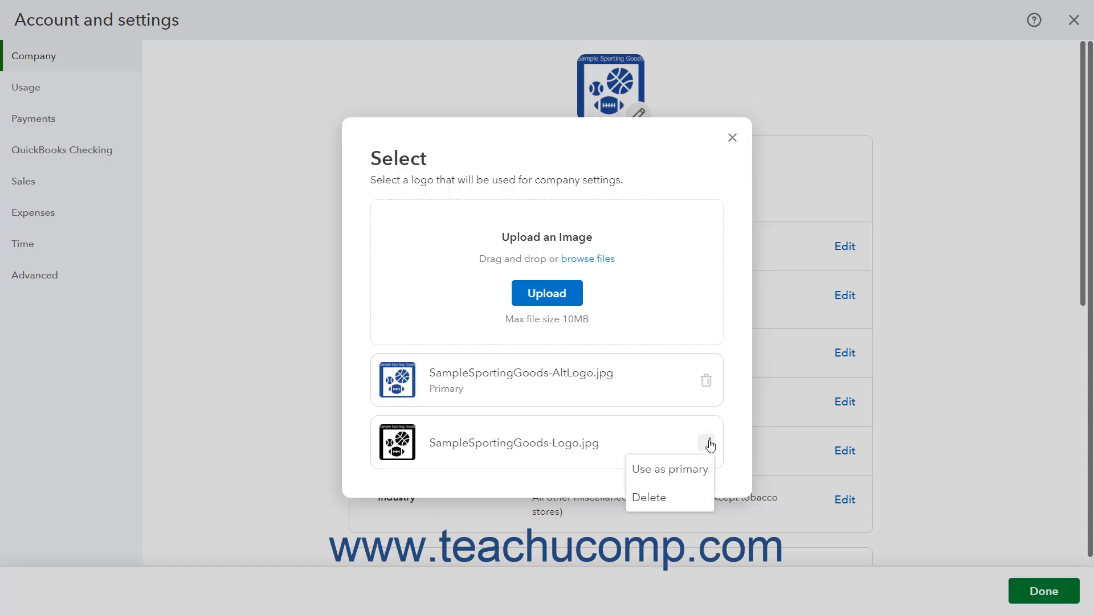
left_click(695, 472)
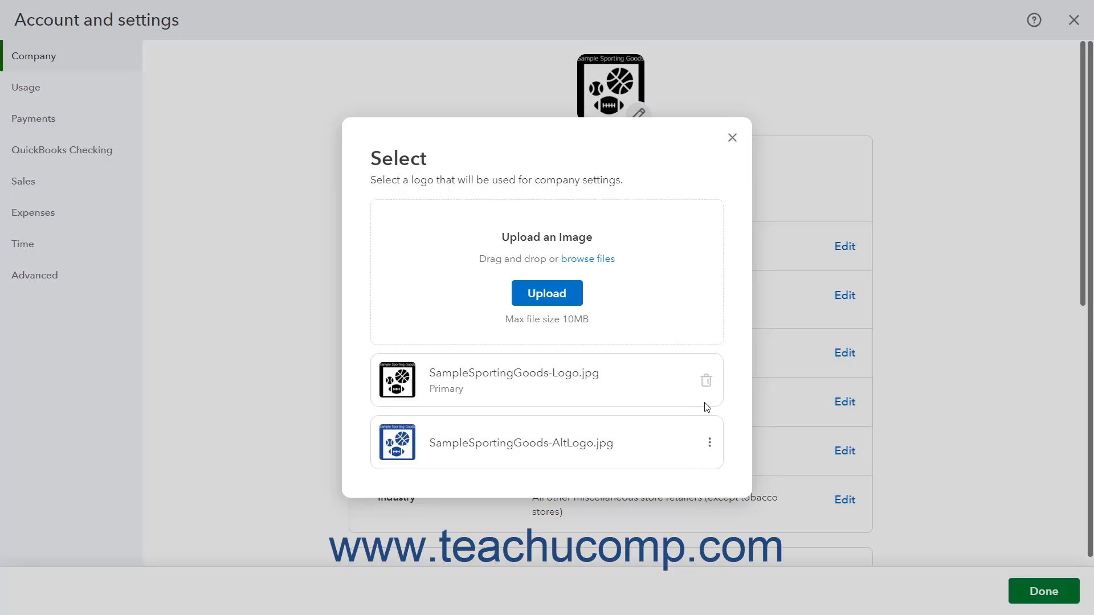
left_click(709, 445)
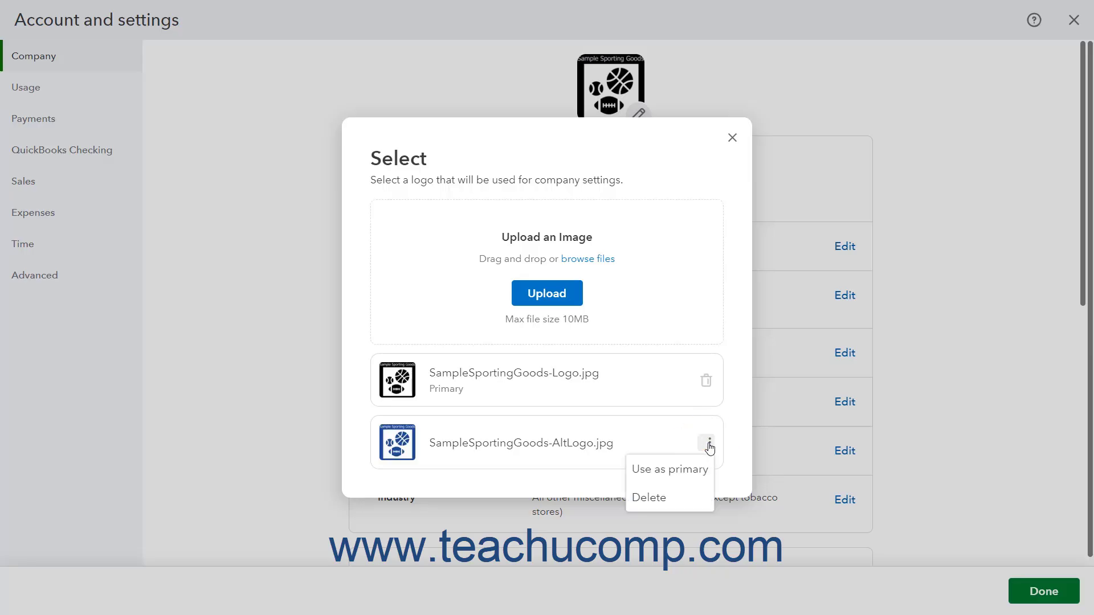
left_click(689, 495)
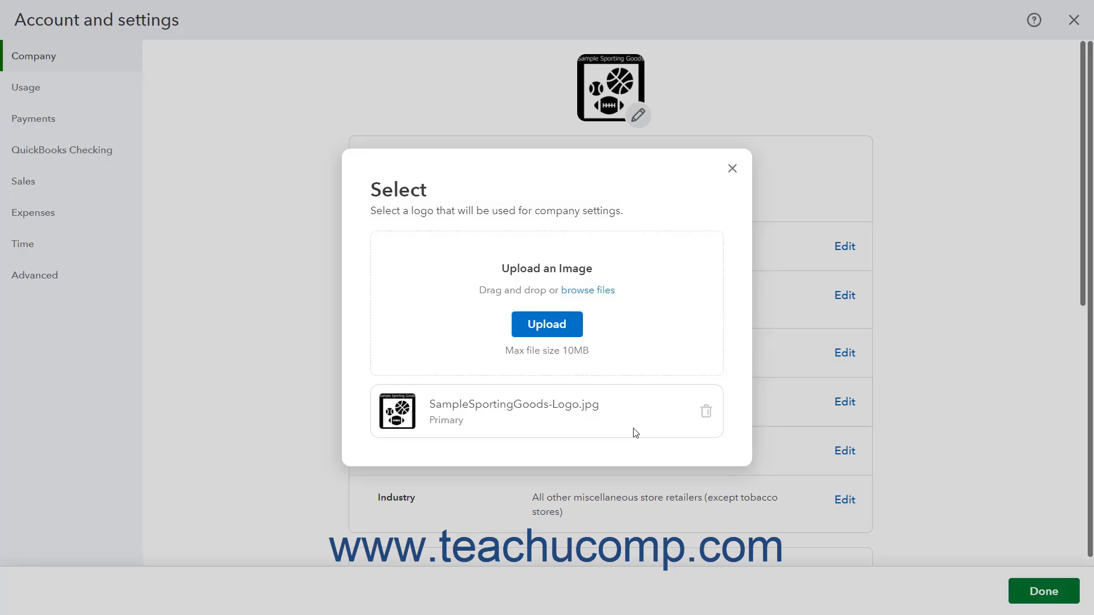
Close the logo chooser and remove the '9-9-2025-' prefix, saving the name 'Sample Sporting Goods'
left_click(732, 170)
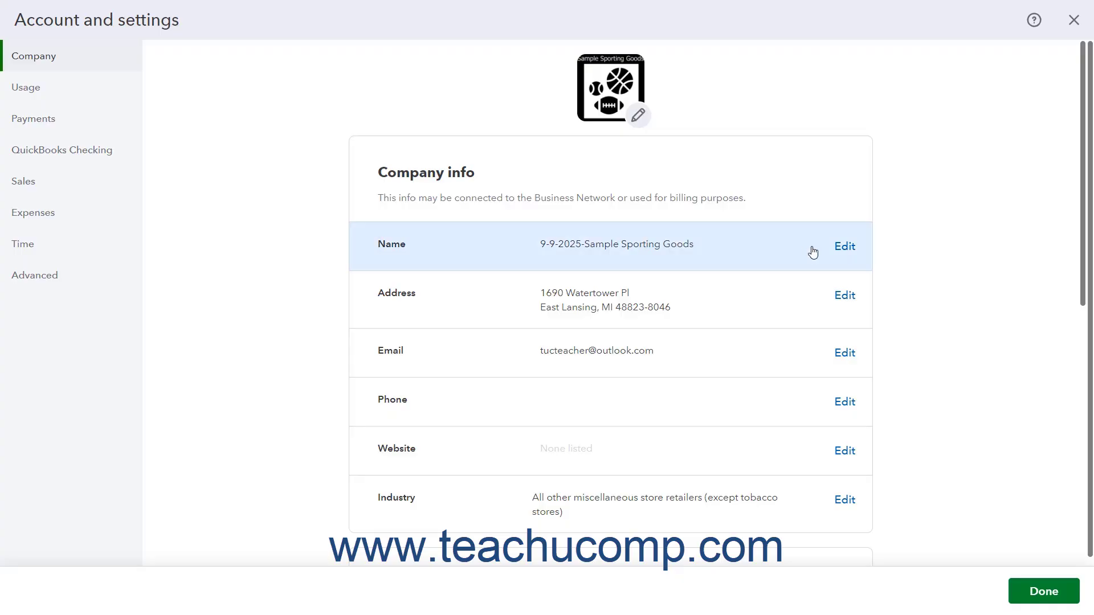
left_click(848, 258)
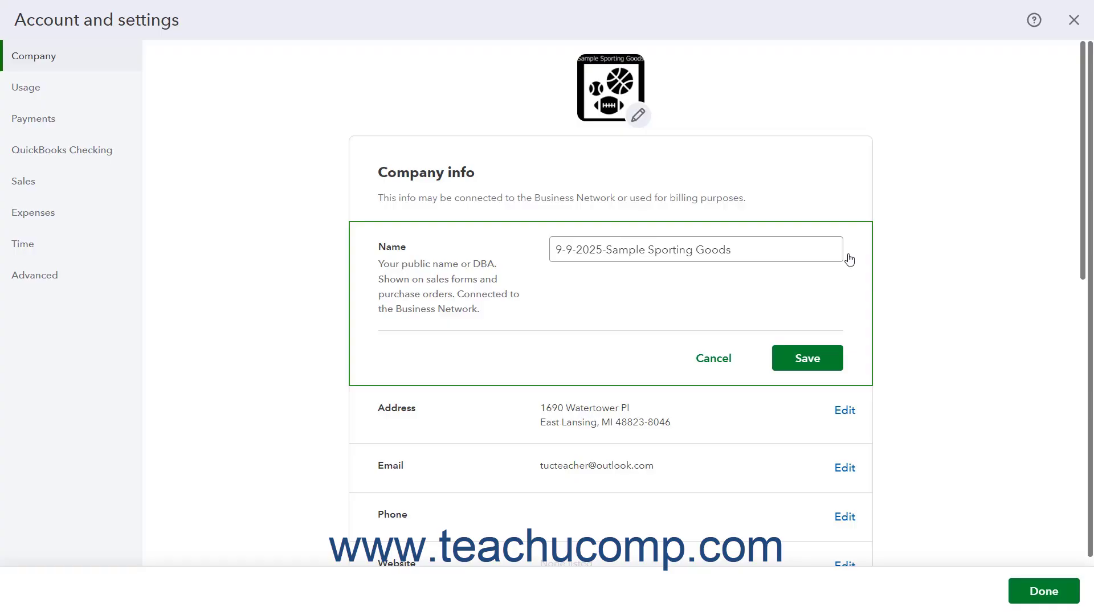
left_click(608, 252)
left_click_drag(606, 251, 543, 258)
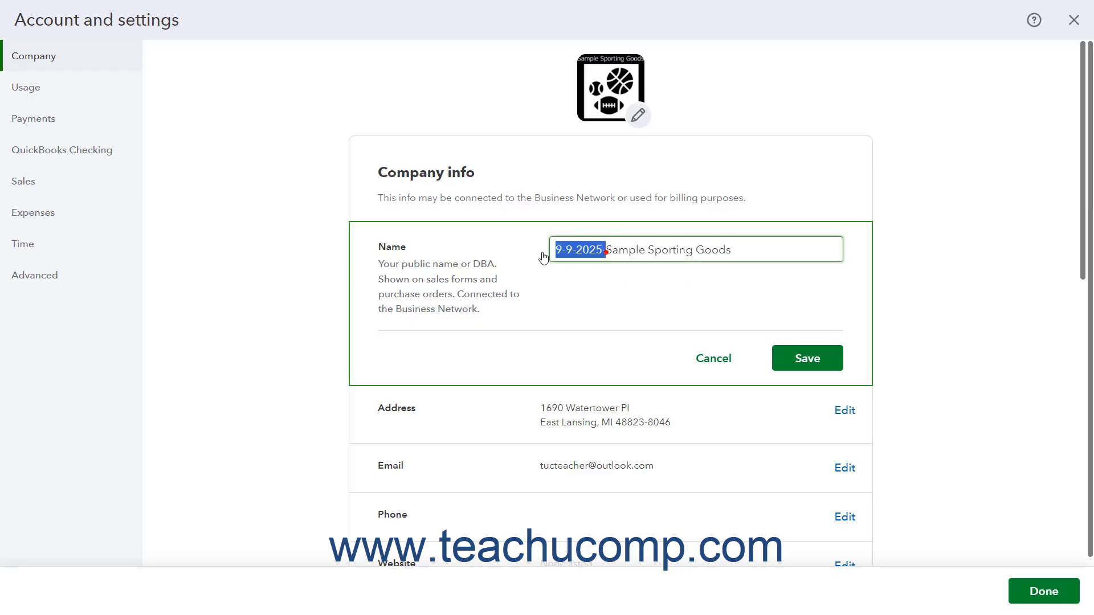
key("BackSpace")
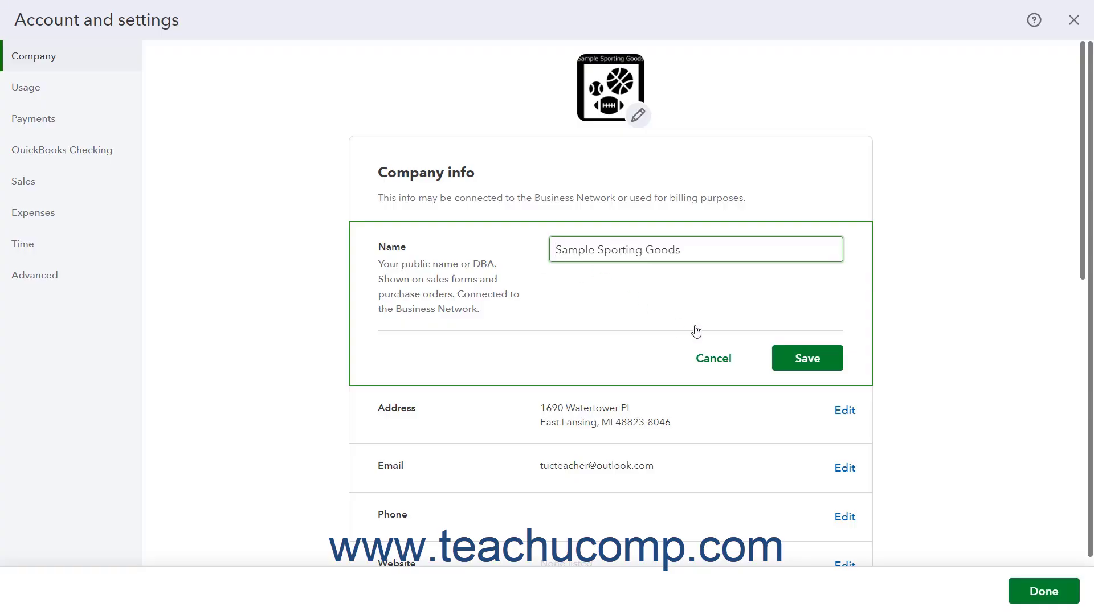
left_click(801, 358)
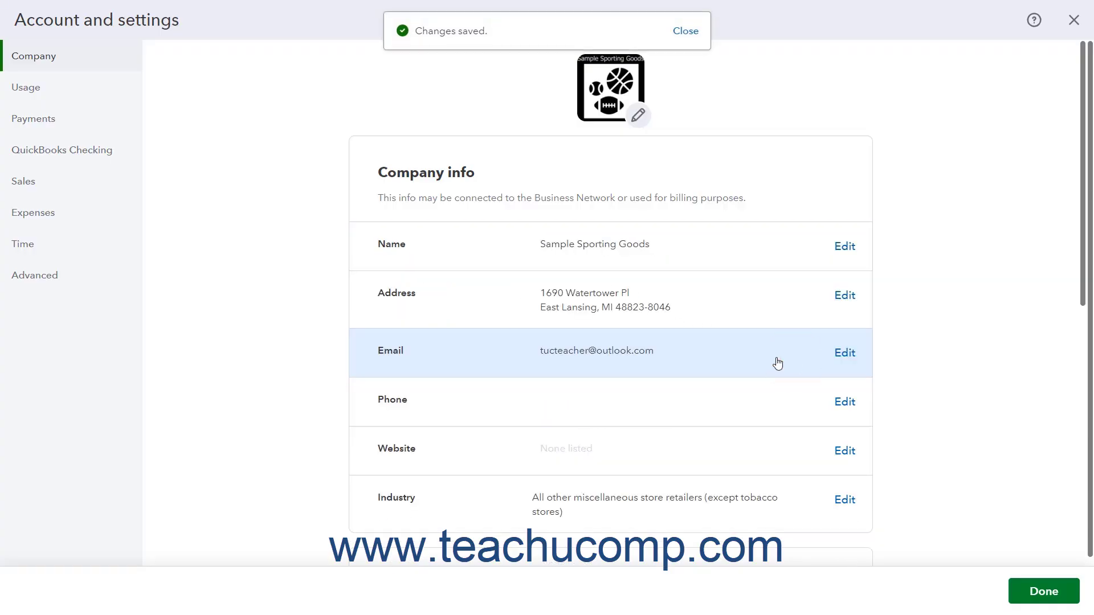
scroll(775, 363, "down", 4)
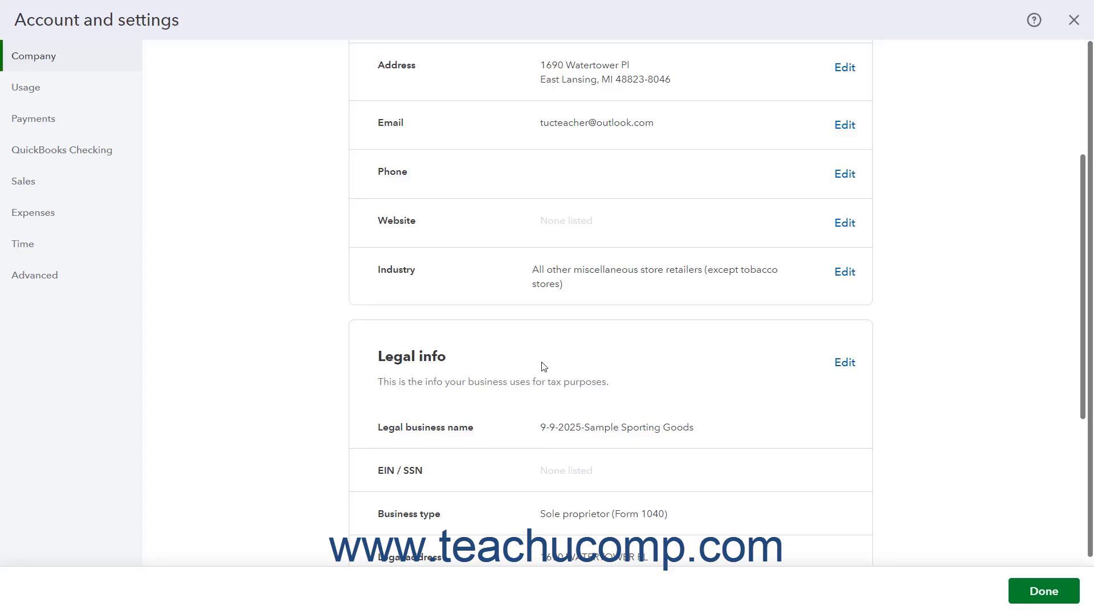
scroll(544, 368, "down", 2)
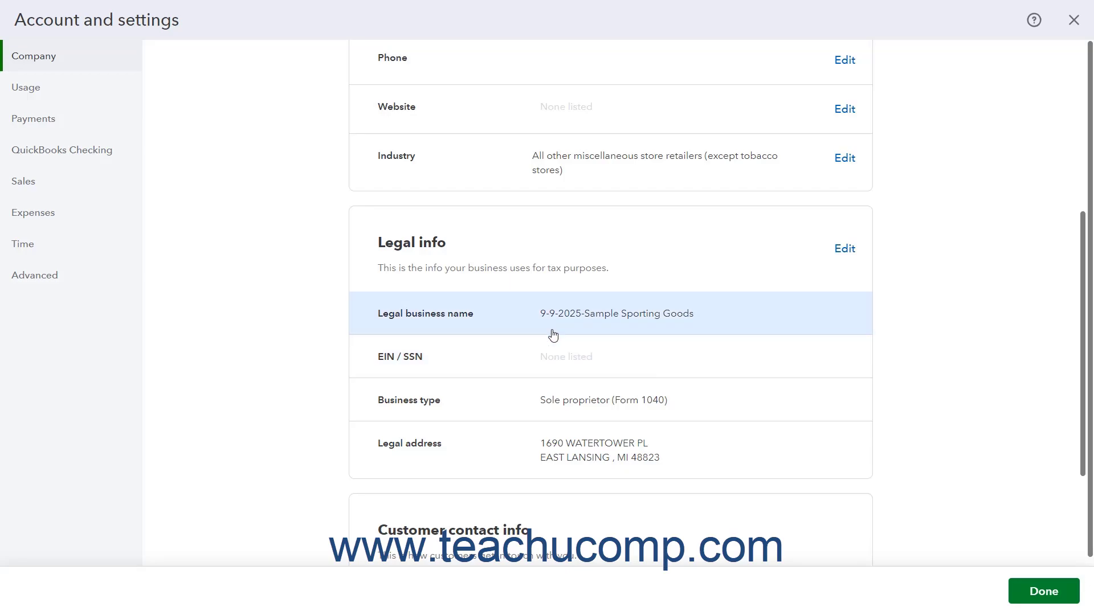
left_click(843, 255)
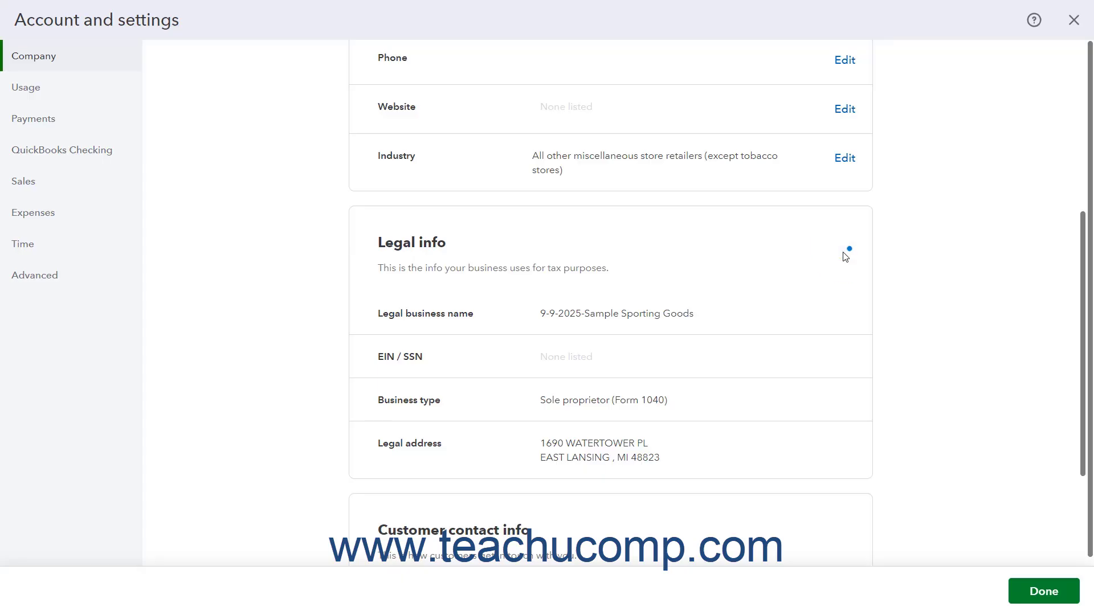
scroll(825, 292, "down", 2)
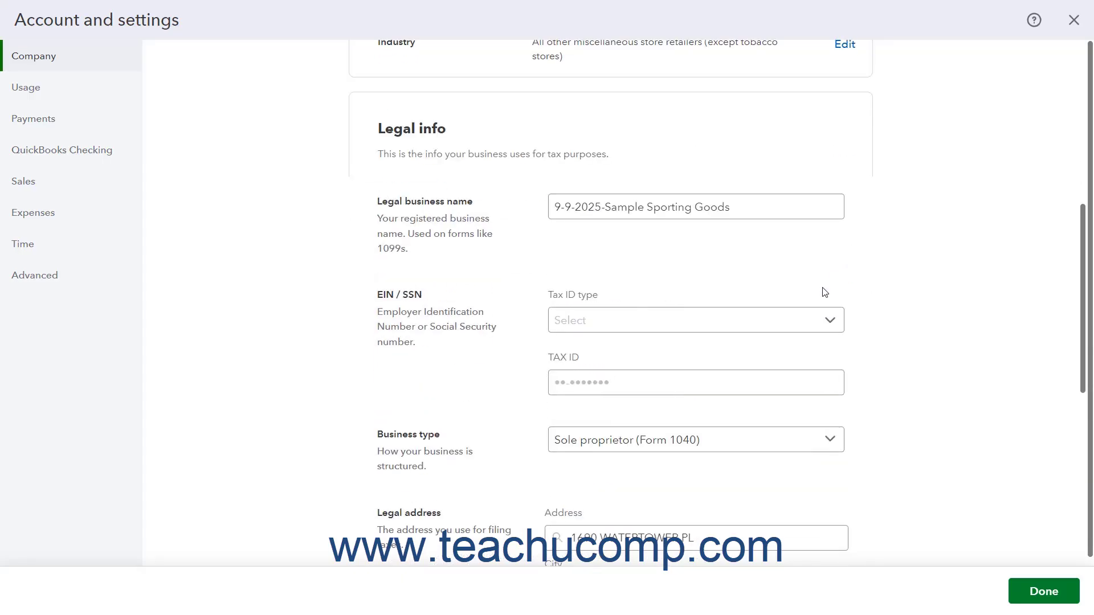
scroll(821, 296, "down", 6)
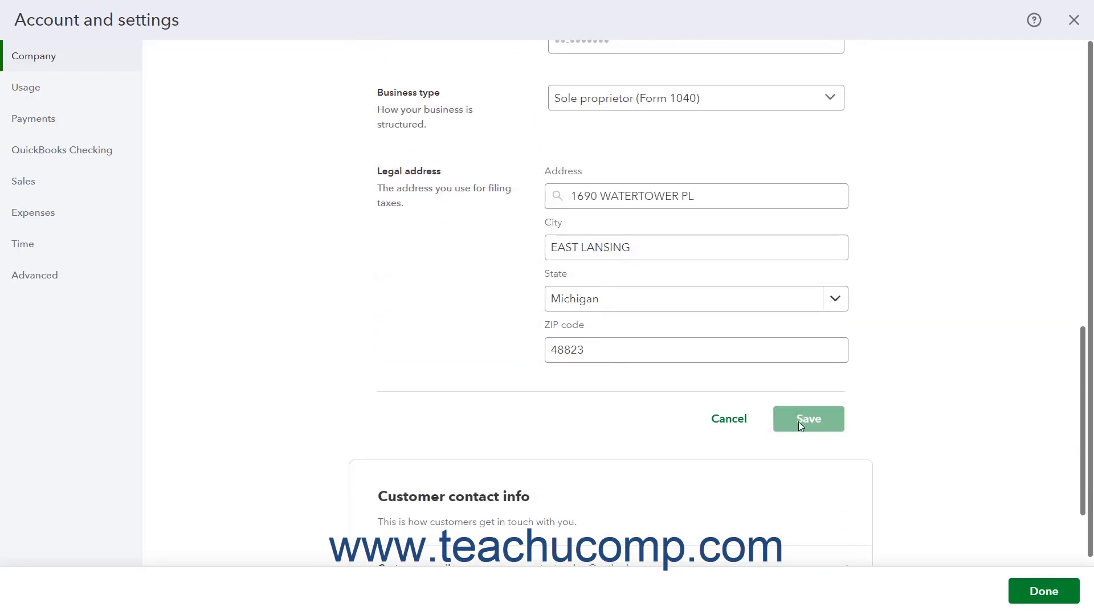
left_click(722, 420)
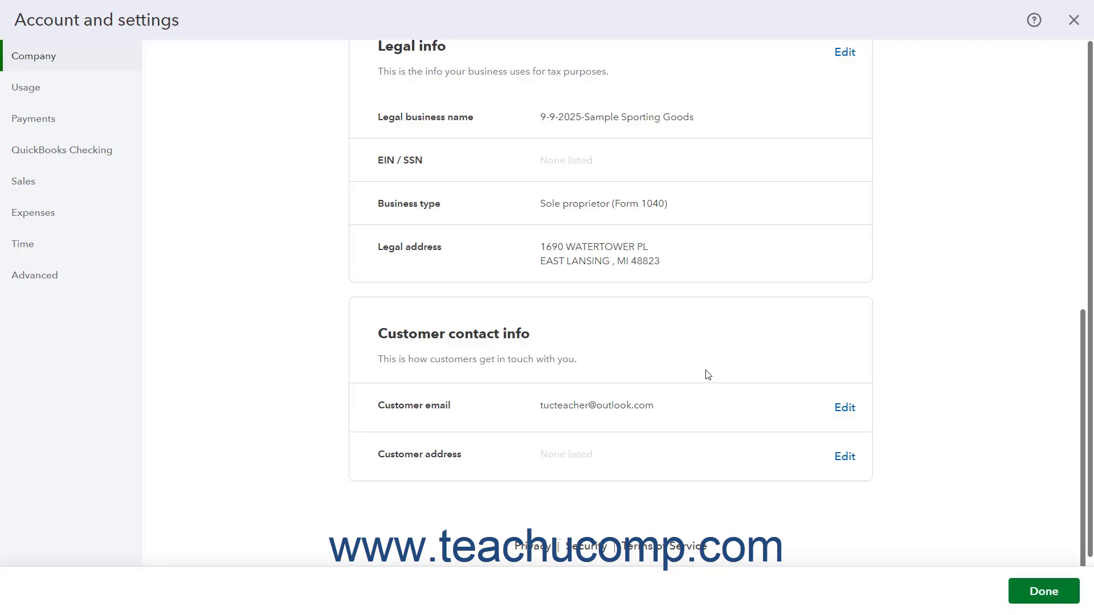
Replace the customer email with the company's sales address, save it, and close account settings
left_click(844, 408)
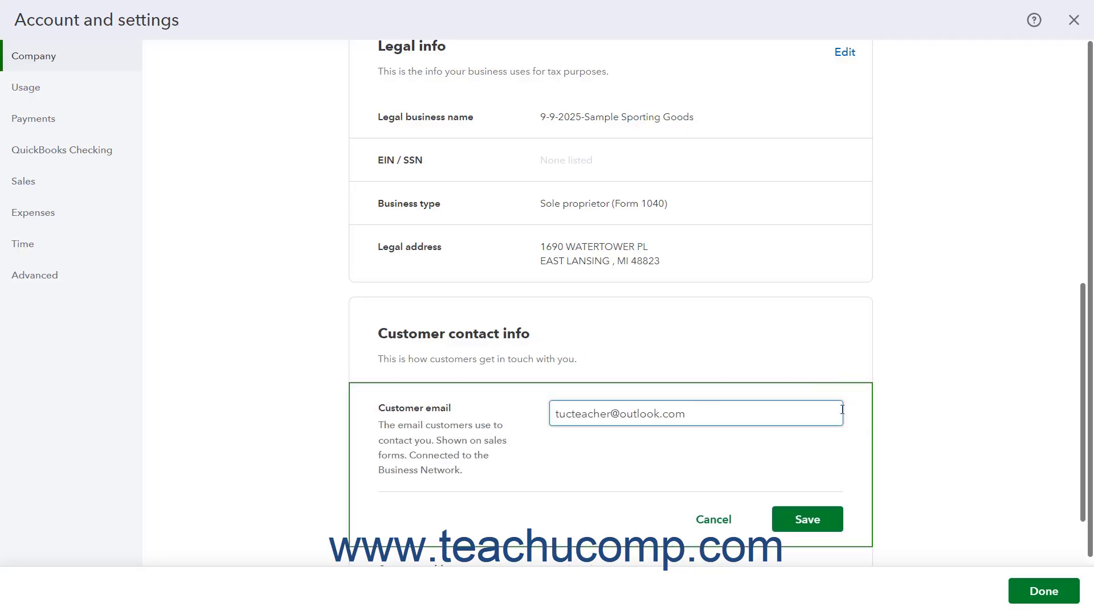
triple_click(705, 413)
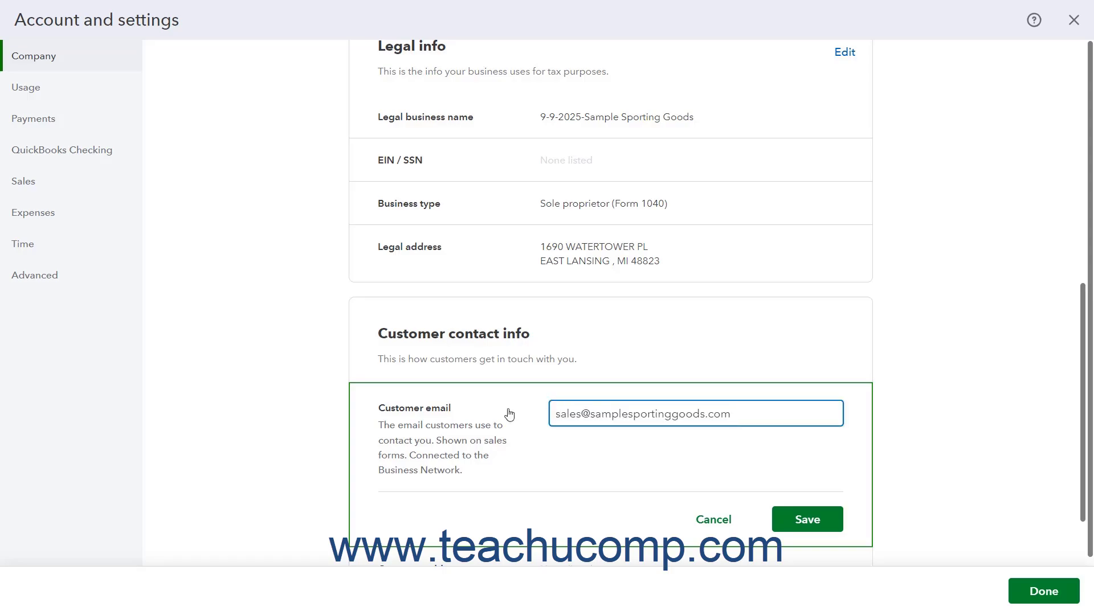
left_click(785, 522)
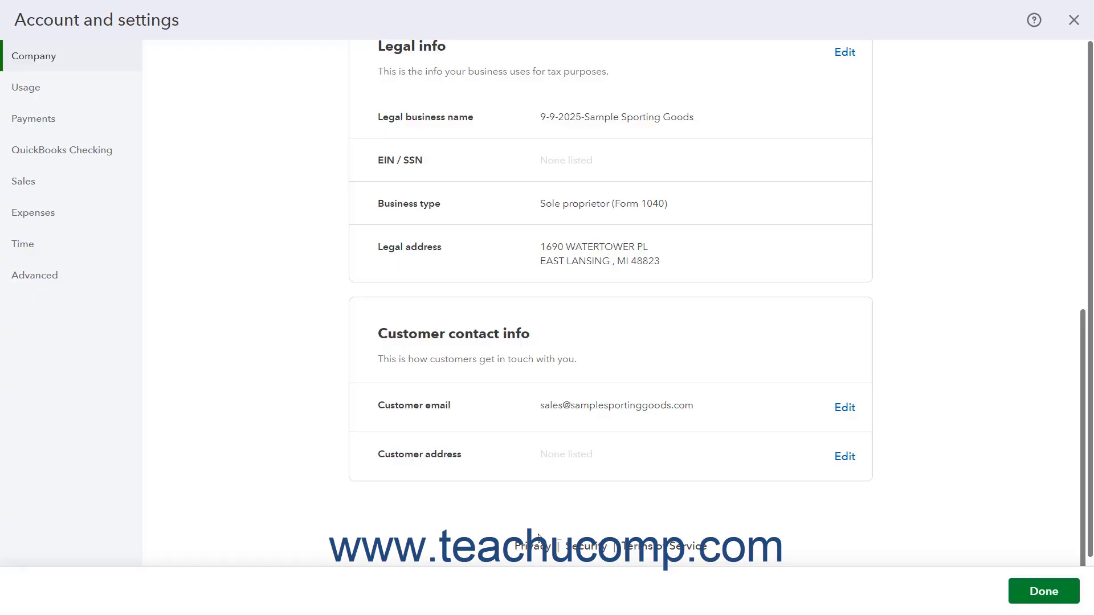
left_click(1044, 593)
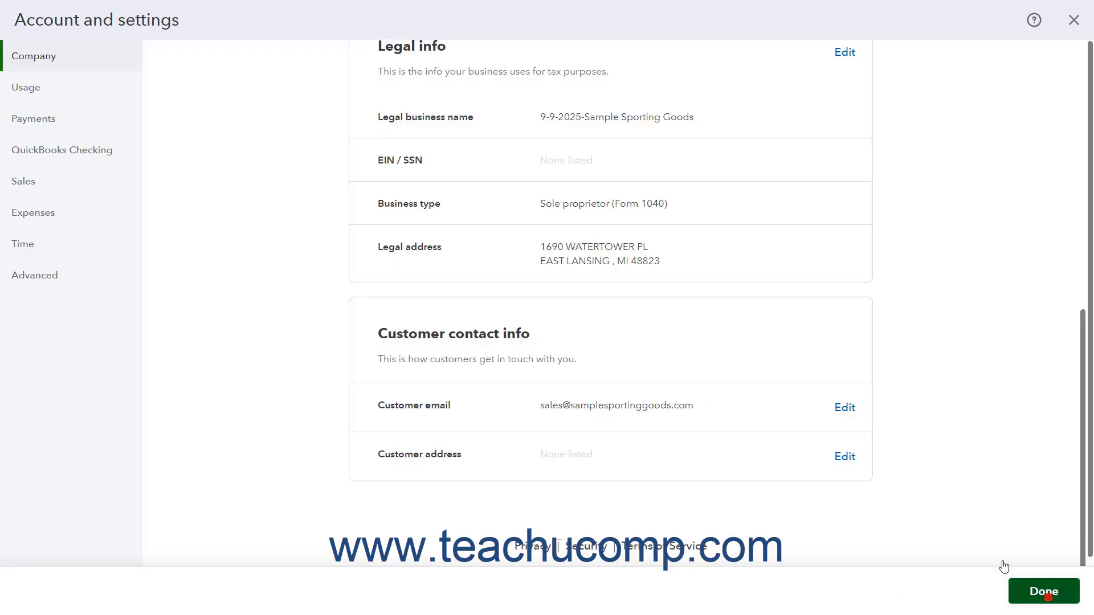